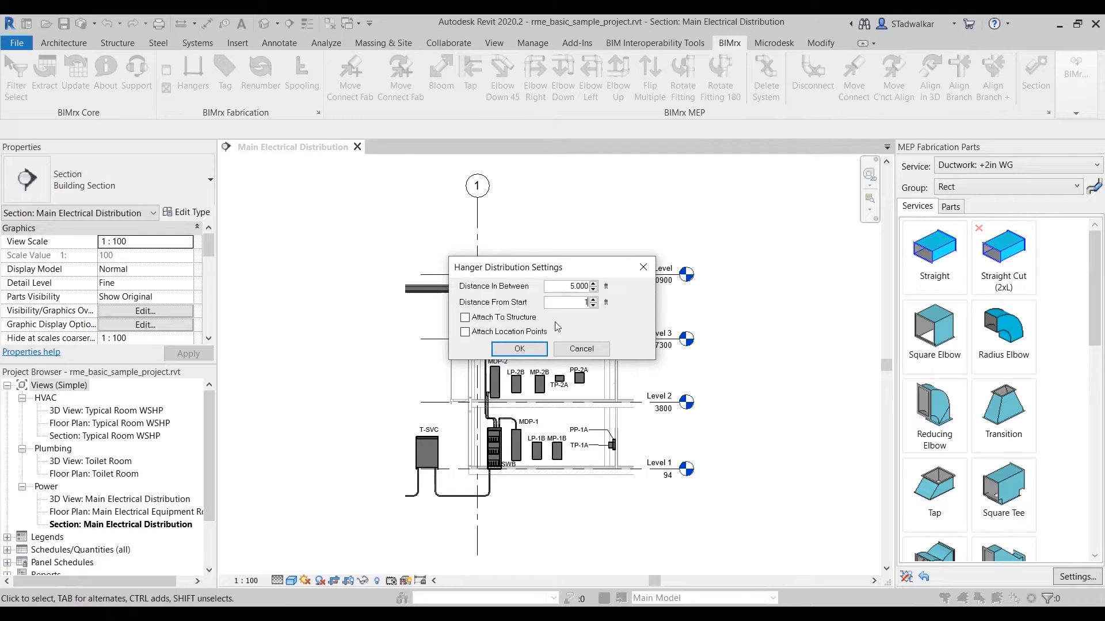
# Confirm 5 ft spacing, 1 ft start offset, Attach To Structure, and process the roof-level duct run.
pyautogui.click(518, 349)
pyautogui.scroll(3, 657, 275)
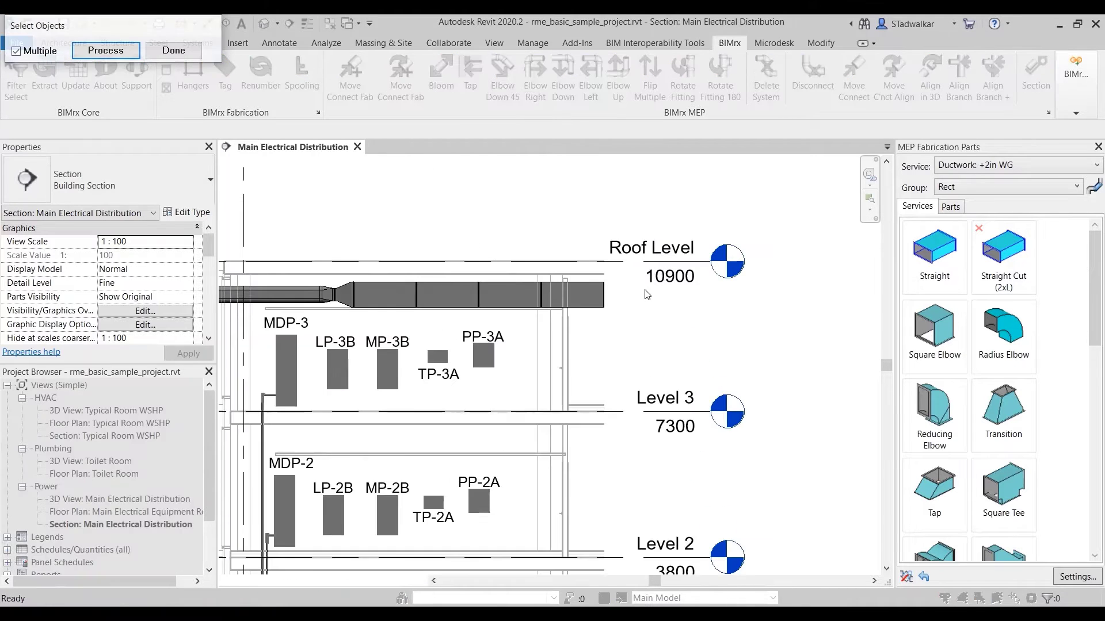
pyautogui.click(290, 301)
pyautogui.click(105, 50)
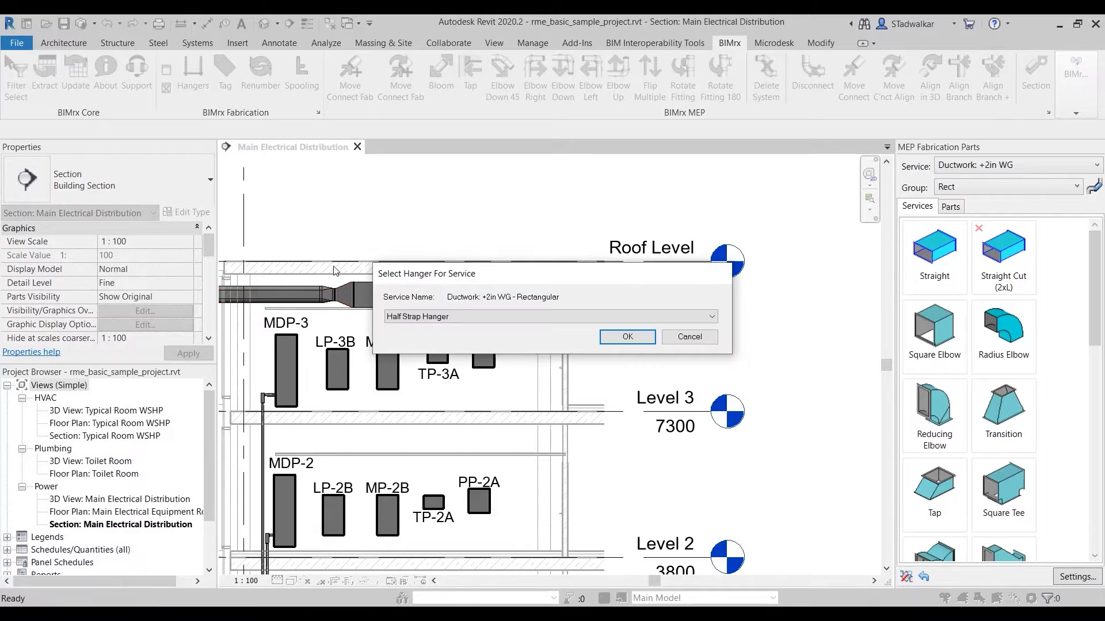
# Assign the hanger type per service for the rectangular and oval duct services.
pyautogui.click(409, 318)
pyautogui.click(417, 343)
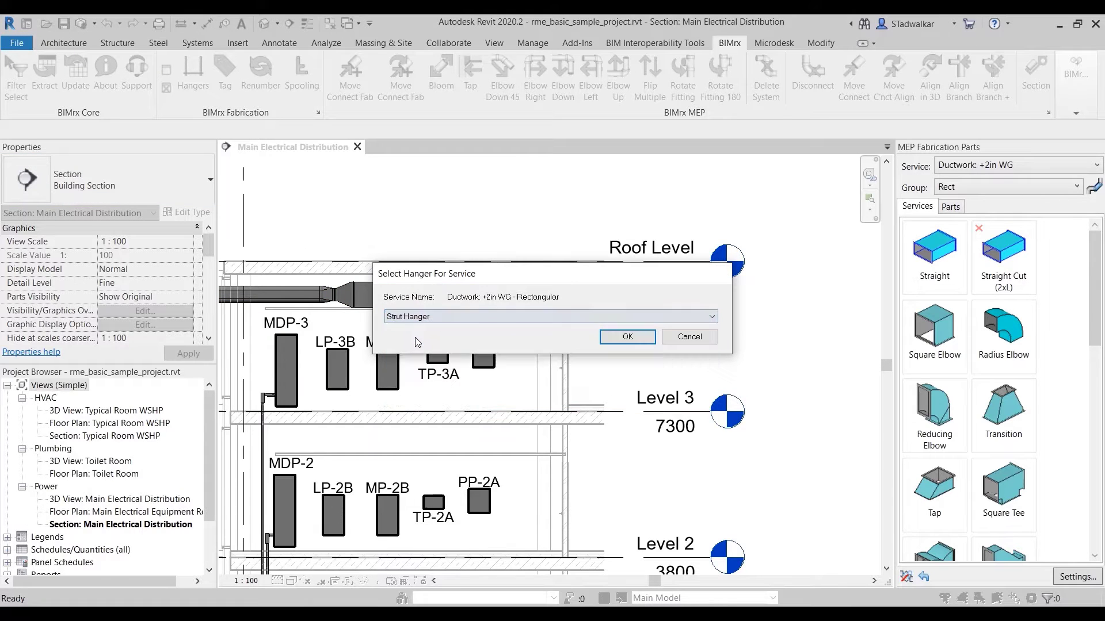
pyautogui.click(625, 337)
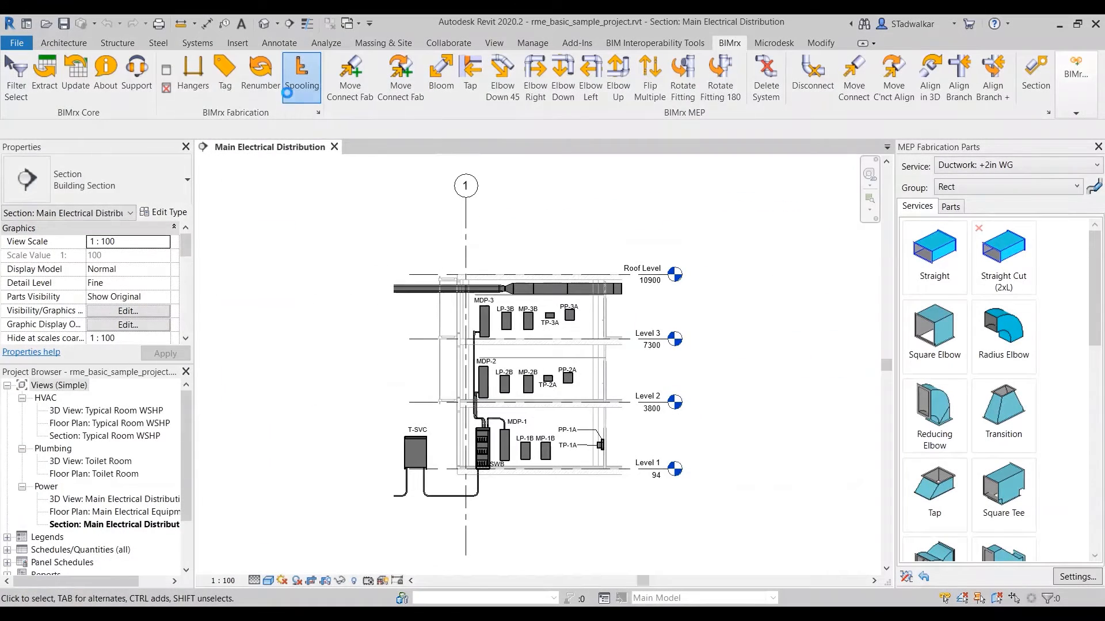
# Create a new spool MECH001 from the roof duct pieces in the spool manager.
pyautogui.click(288, 92)
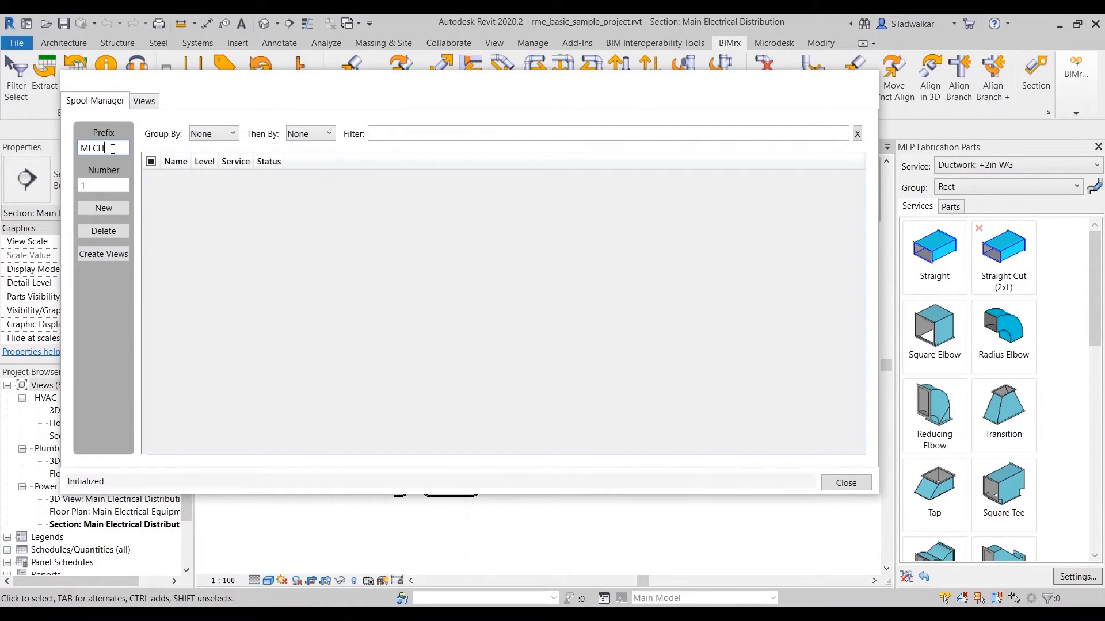
pyautogui.click(123, 208)
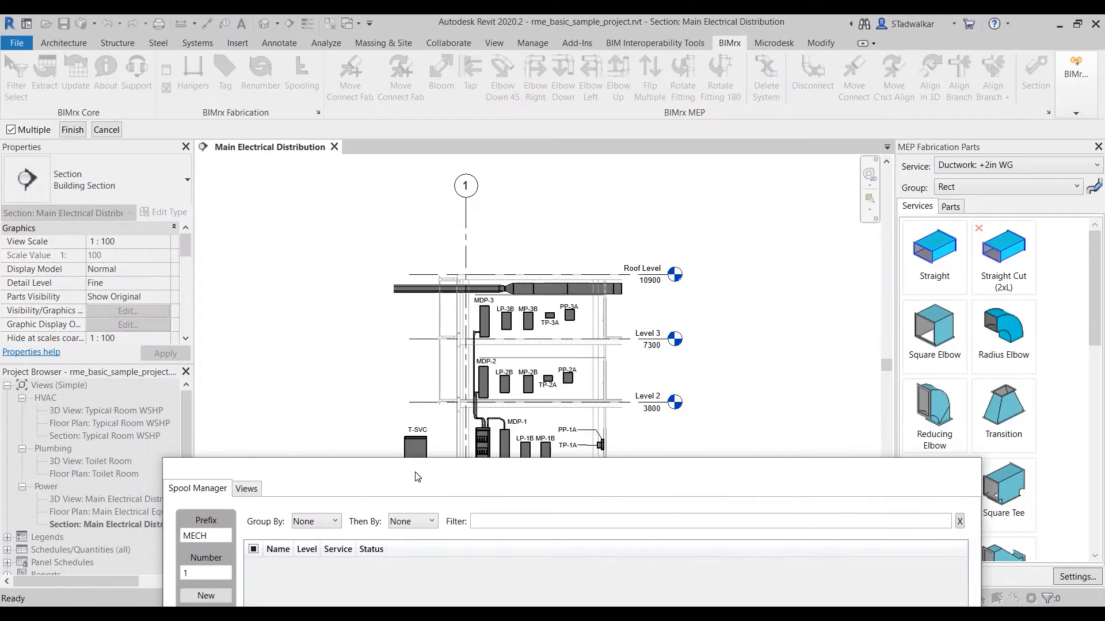
pyautogui.scroll(5, 506, 294)
pyautogui.click(490, 269)
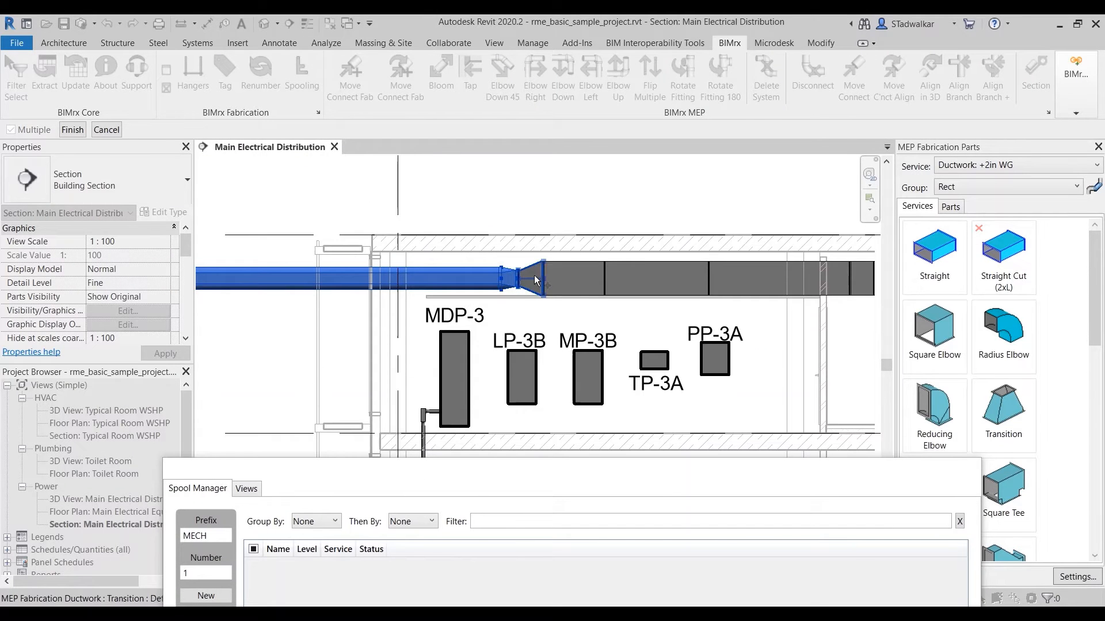
pyautogui.click(73, 130)
# Review the spool's detail section view and 3D assembly view.
pyautogui.moveTo(382, 470)
pyautogui.mouseDown()
pyautogui.moveTo(430, 221)
pyautogui.moveTo(738, 429)
pyautogui.mouseUp()
pyautogui.doubleClick(93, 499)
pyautogui.doubleClick(115, 486)
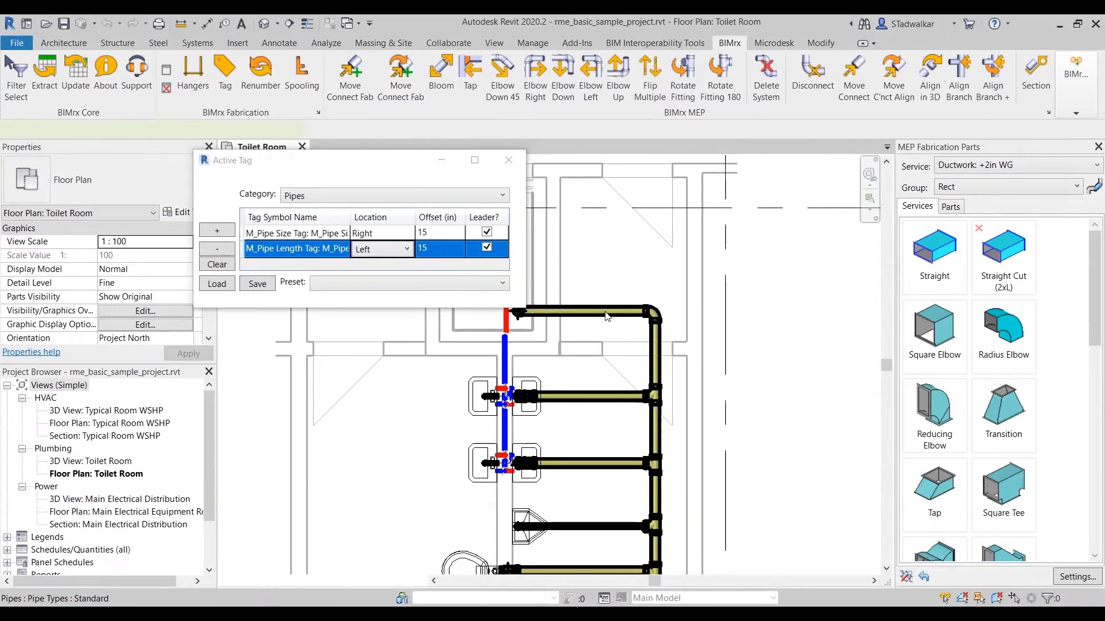
# Tag the Toilet Room pipes with their size and length.
pyautogui.click(604, 315)
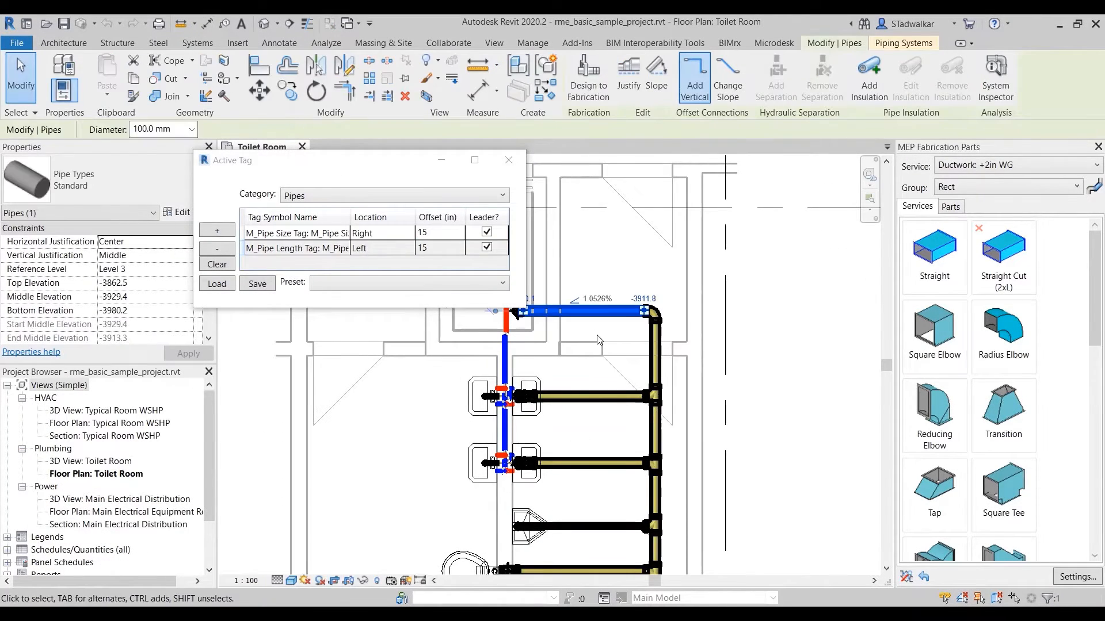
pyautogui.moveTo(604, 335); pyautogui.dragTo(711, 331, button='middle')
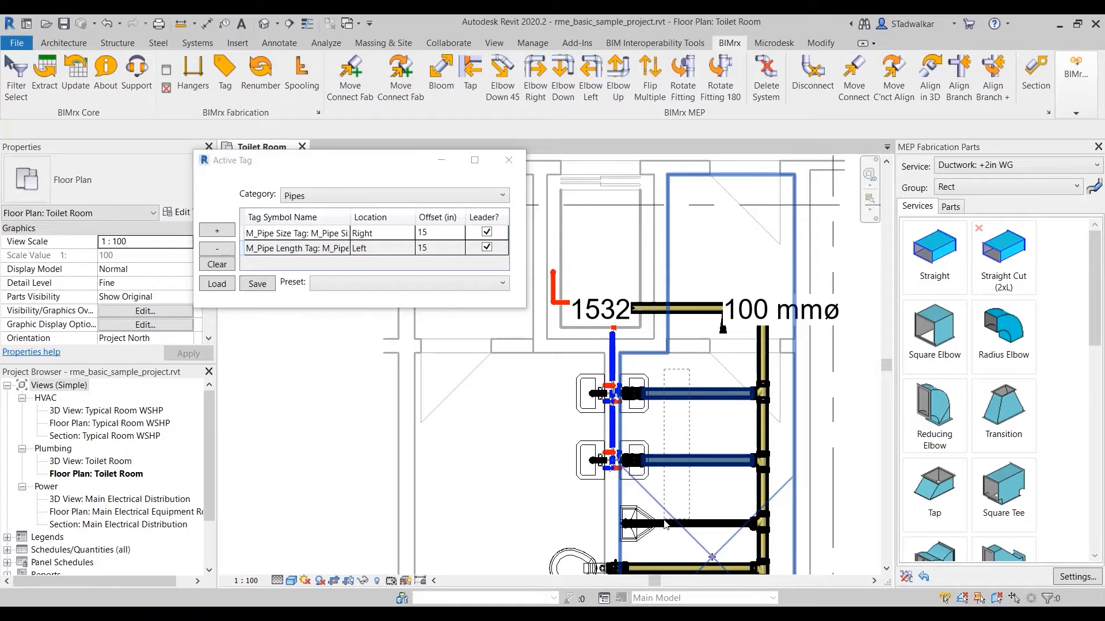
pyautogui.click(715, 443)
pyautogui.moveTo(626, 383); pyautogui.dragTo(564, 348, button='middle')
# Set renumbering to group by Length and Size.
pyautogui.click(259, 83)
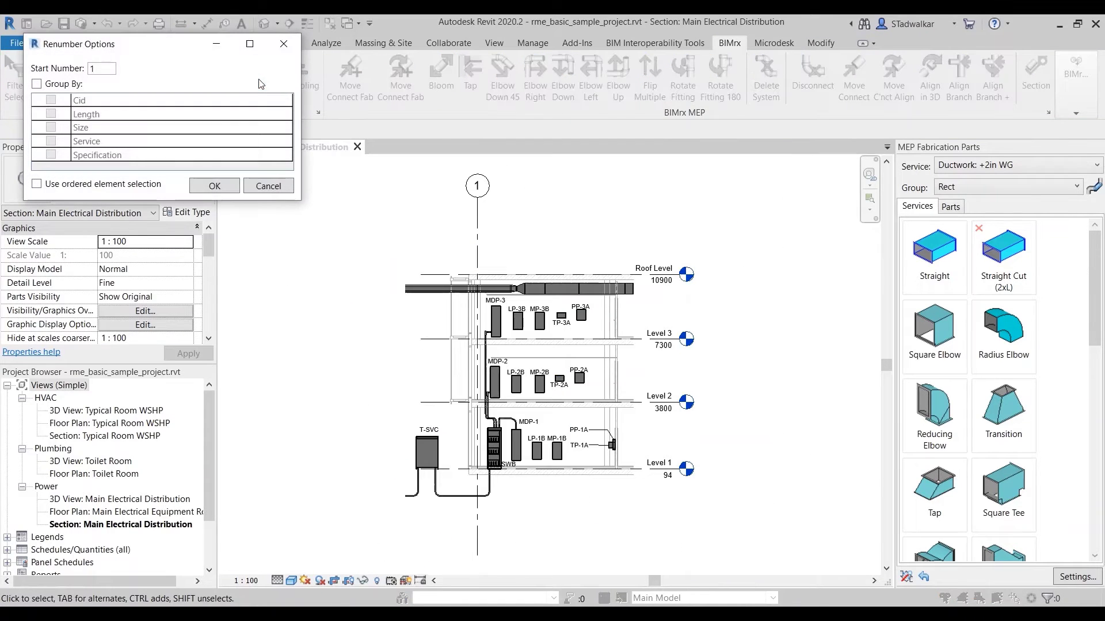
pyautogui.click(37, 84)
pyautogui.click(51, 114)
pyautogui.click(51, 128)
pyautogui.click(214, 186)
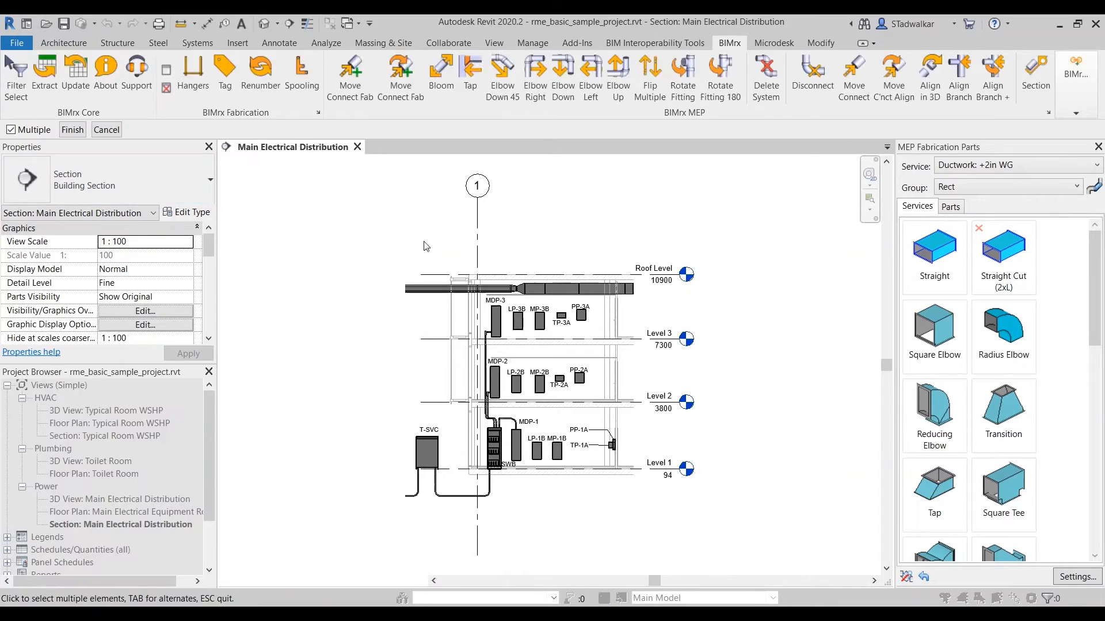
pyautogui.scroll(5, 608, 290)
# Renumber the picked roof duct segments.
pyautogui.click(608, 289)
pyautogui.click(349, 286)
pyautogui.click(72, 129)
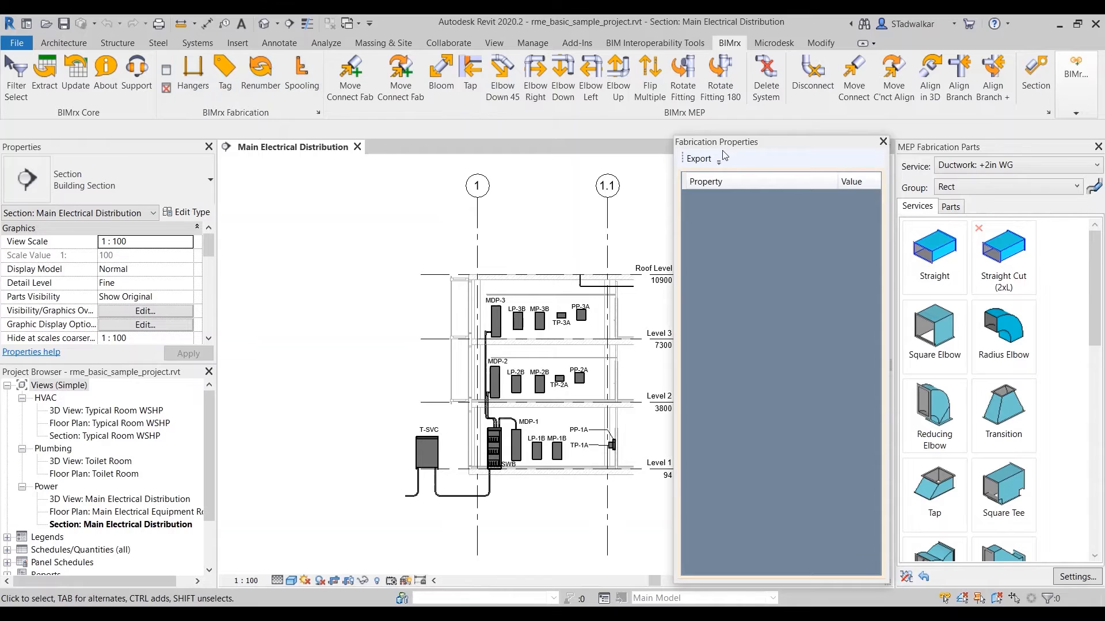
# Dock the Fabrication Properties panel and list the roof-level ABS pipe's properties.
pyautogui.moveTo(744, 149); pyautogui.dragTo(942, 163)
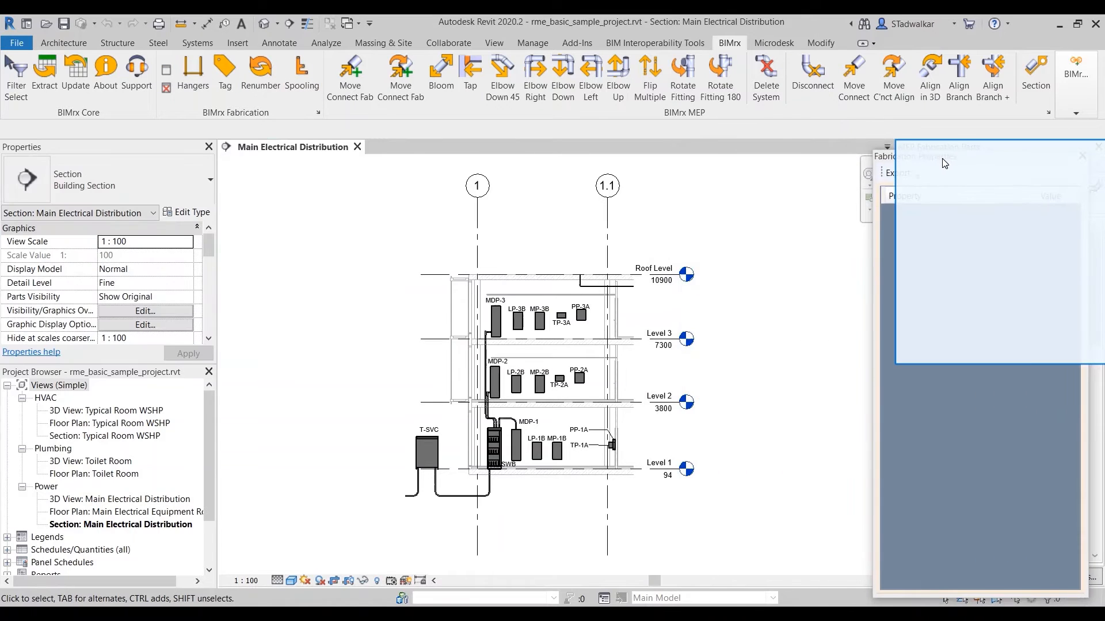
pyautogui.scroll(3, 615, 294)
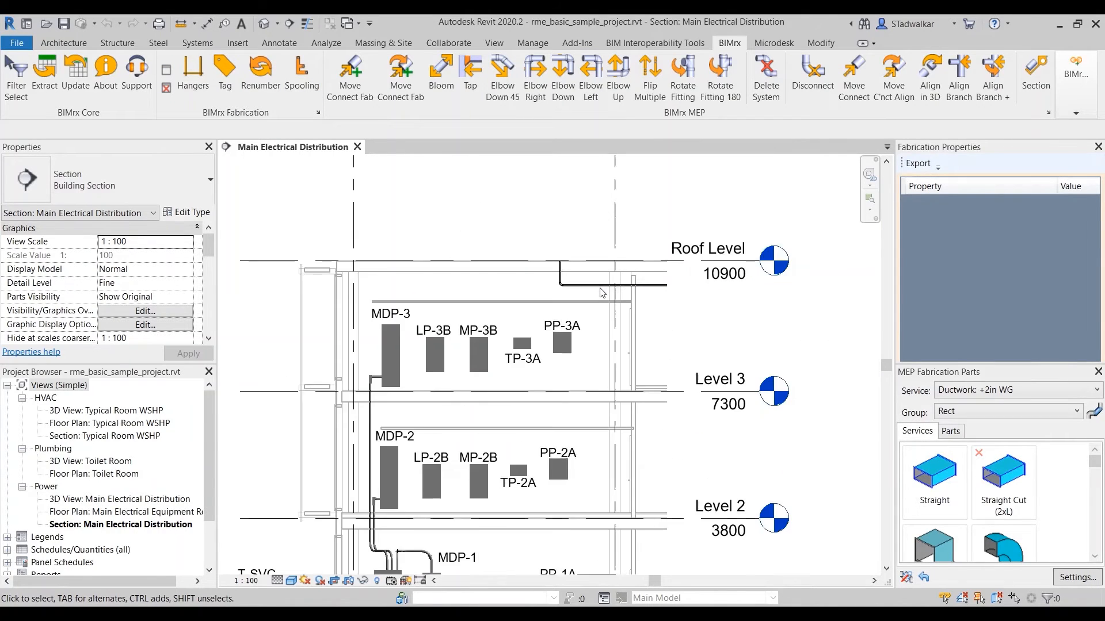
pyautogui.scroll(2, 602, 294)
pyautogui.scroll(2, 601, 294)
pyautogui.click(603, 284)
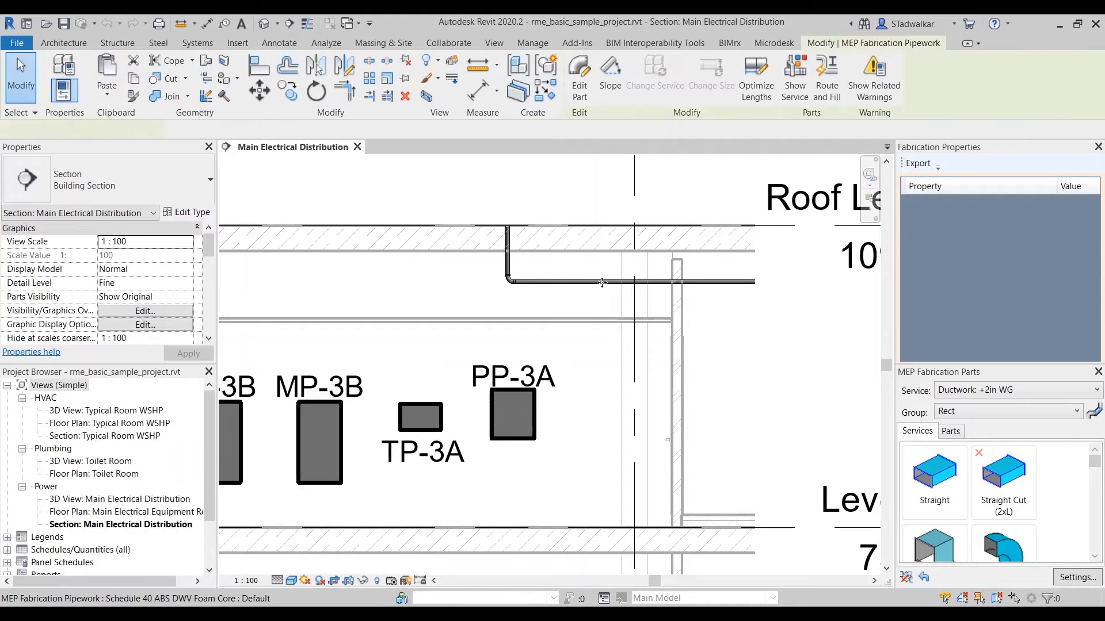
pyautogui.scroll(-3, 996, 249)
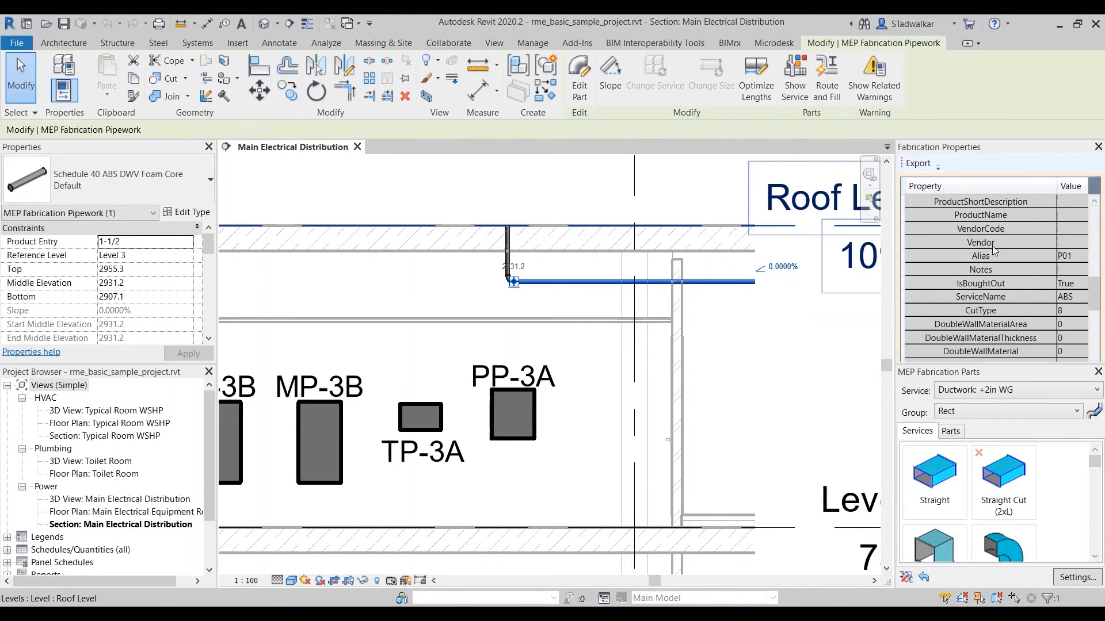